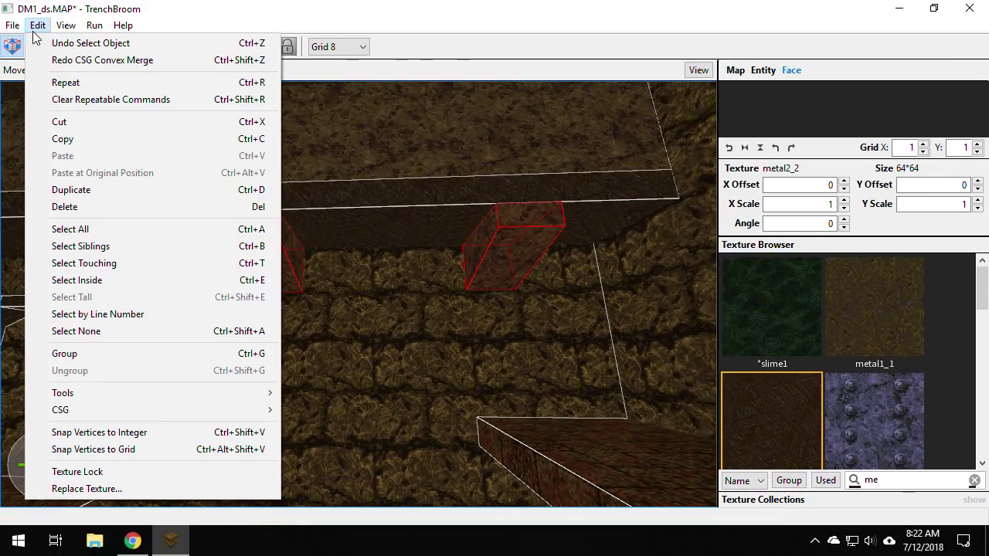
- Deselect the two angled support brushes under the ledge
mouse_move(98, 418)
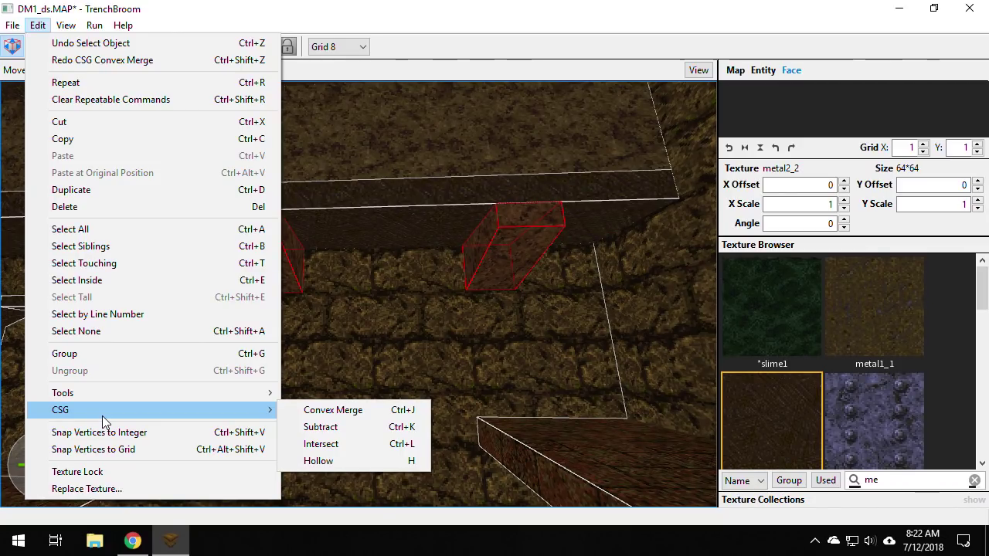
key(Escape)
key(Escape)
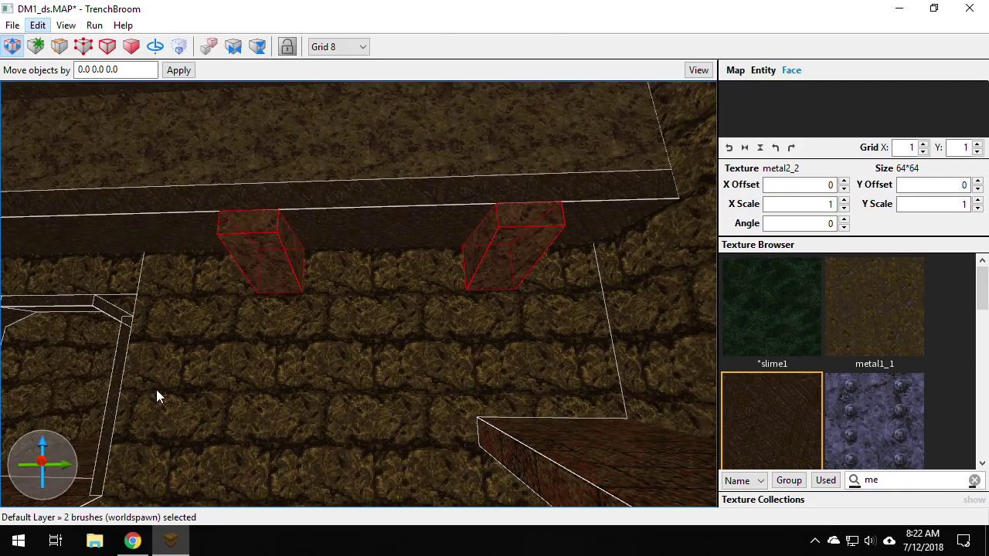
right_drag(265, 345, 286, 275)
key(Escape)
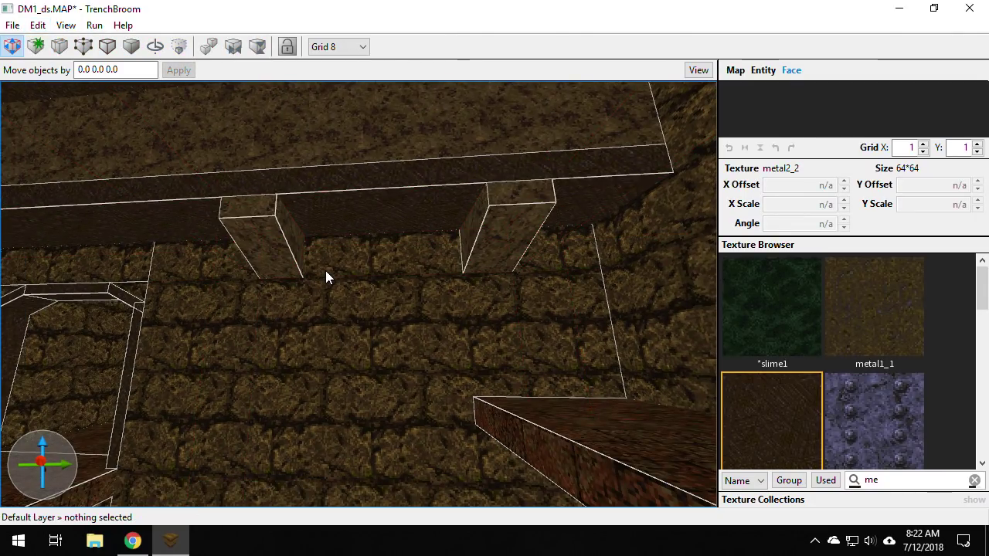
shift+click(295, 243)
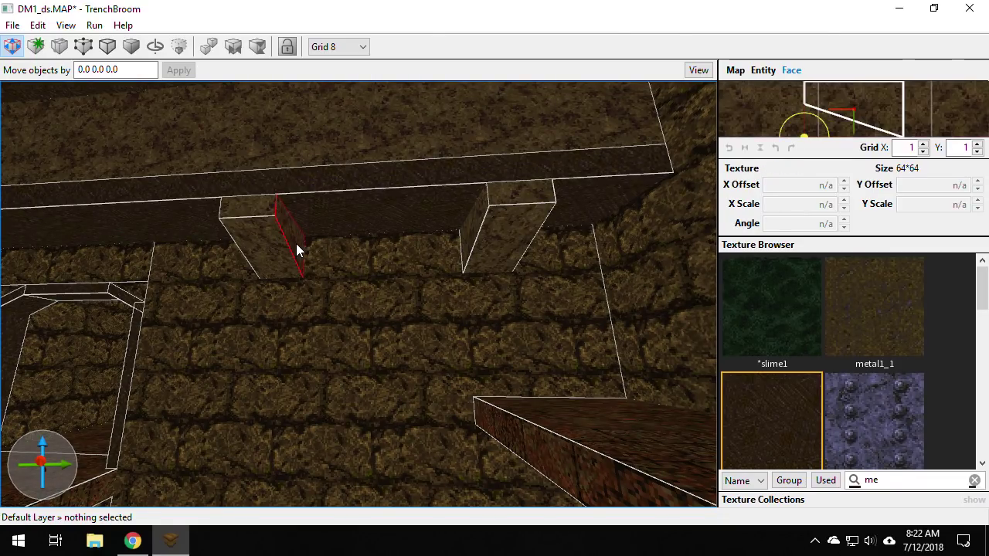
shift+click(473, 238)
key(Escape)
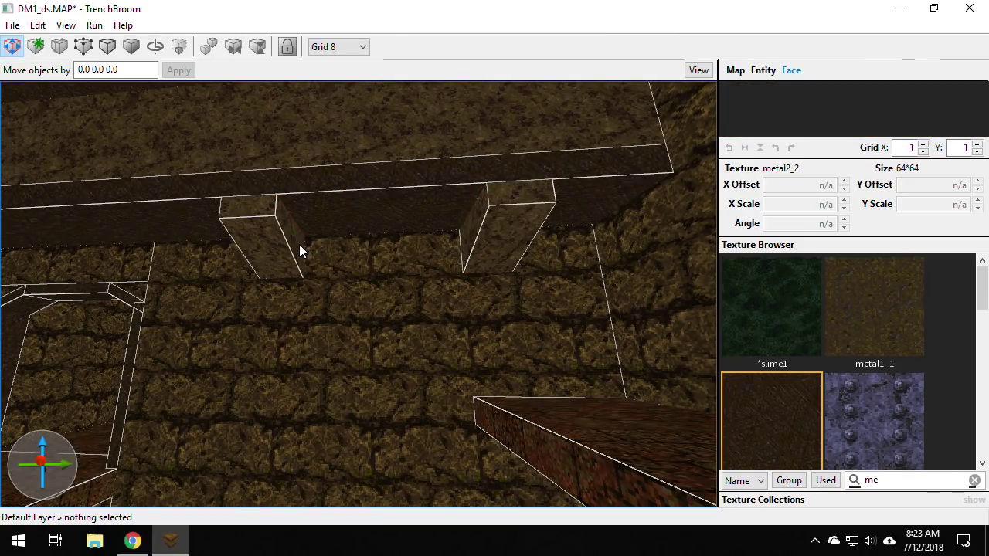
- Convex merge the facing inner side faces of the two angled supports into a brush that fills the gap between them
shift+click(299, 245)
shift+click(470, 238)
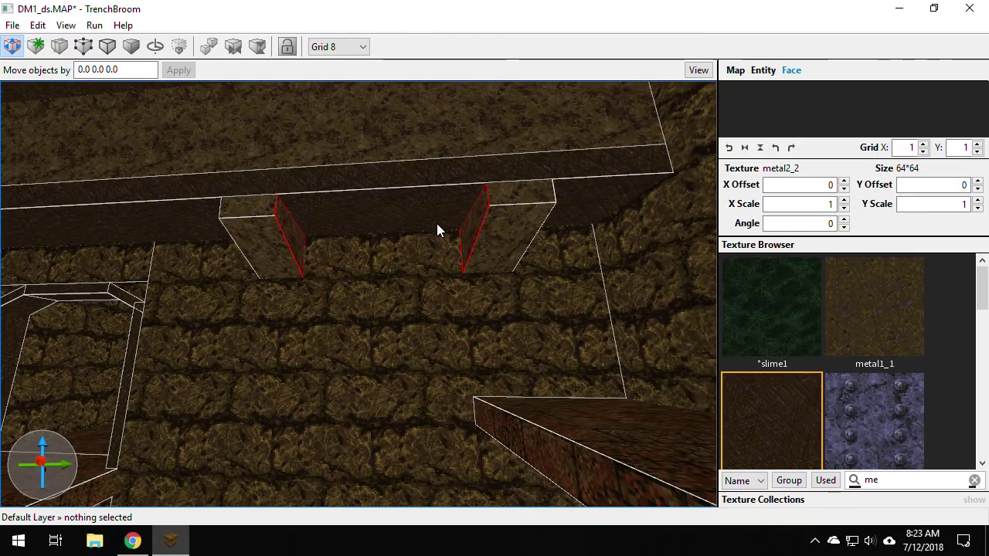
key(ctrl+j)
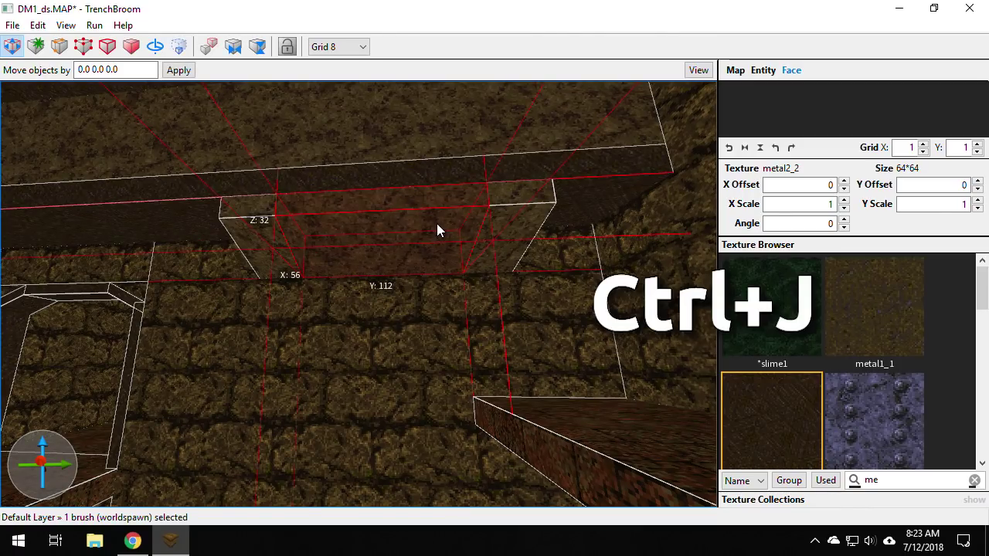
click(37, 25)
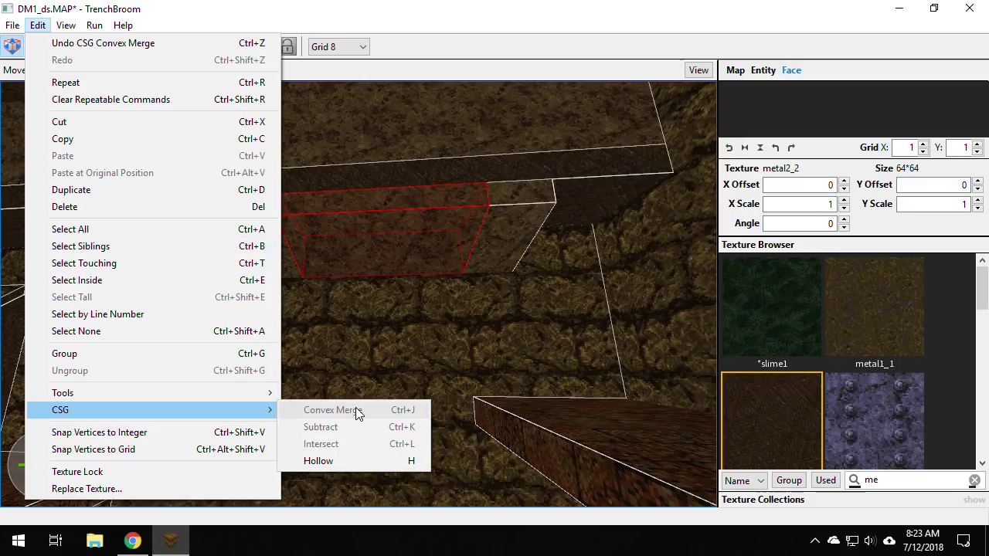
click(408, 15)
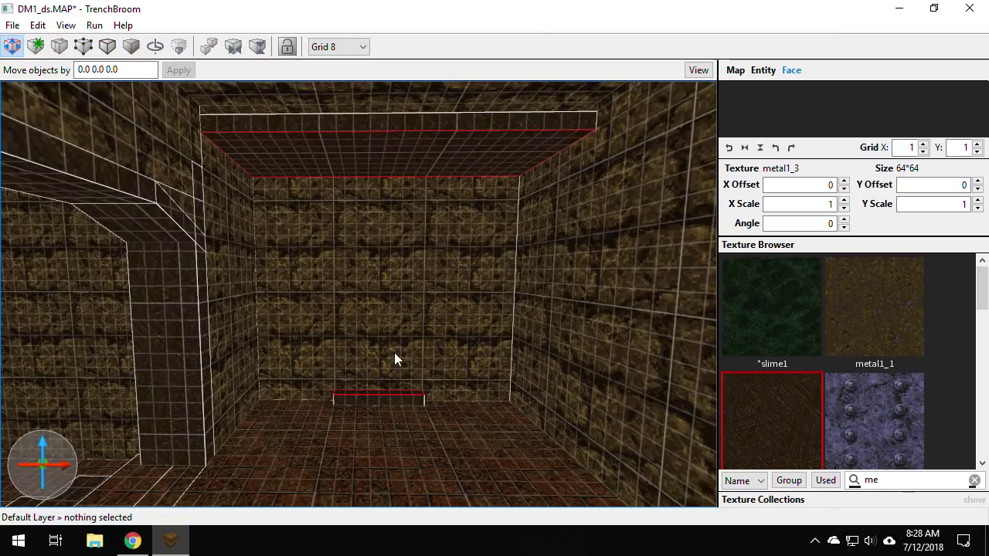
right_drag(393, 353, 384, 354)
key(s)
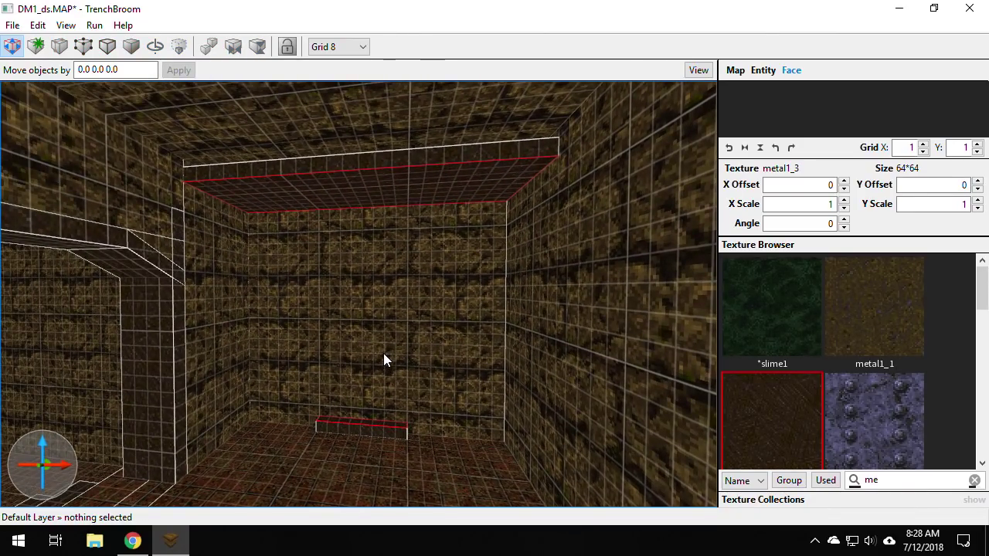
click(383, 353)
mouse_move(408, 438)
right_down()
mouse_move(451, 434)
mouse_move(424, 426)
mouse_move(578, 442)
right_up()
key(s)
key(s)
key(w)
key(Escape)
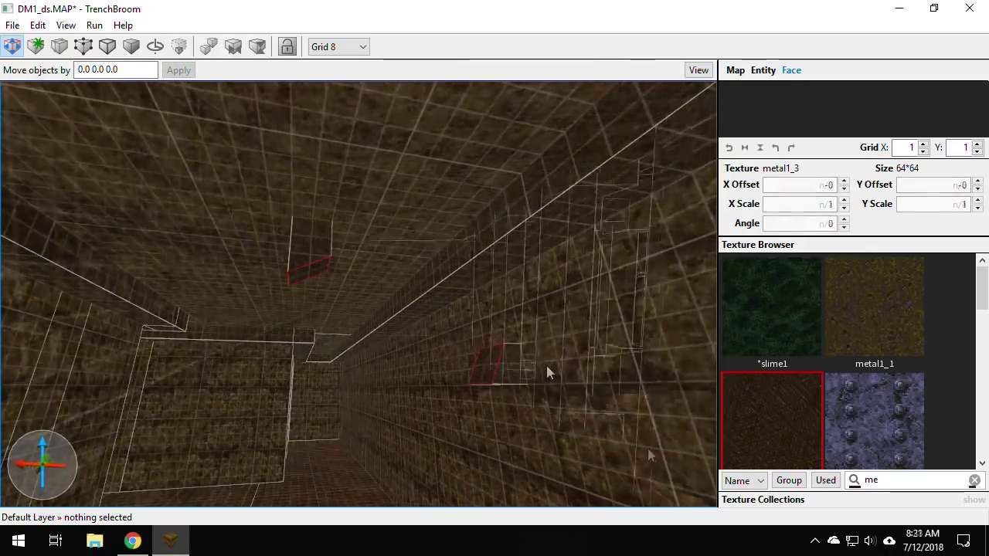
- Draw a small block brush on the corridor floor beneath the ceiling beams
click(545, 362)
right_drag(546, 365, 551, 386)
key(s)
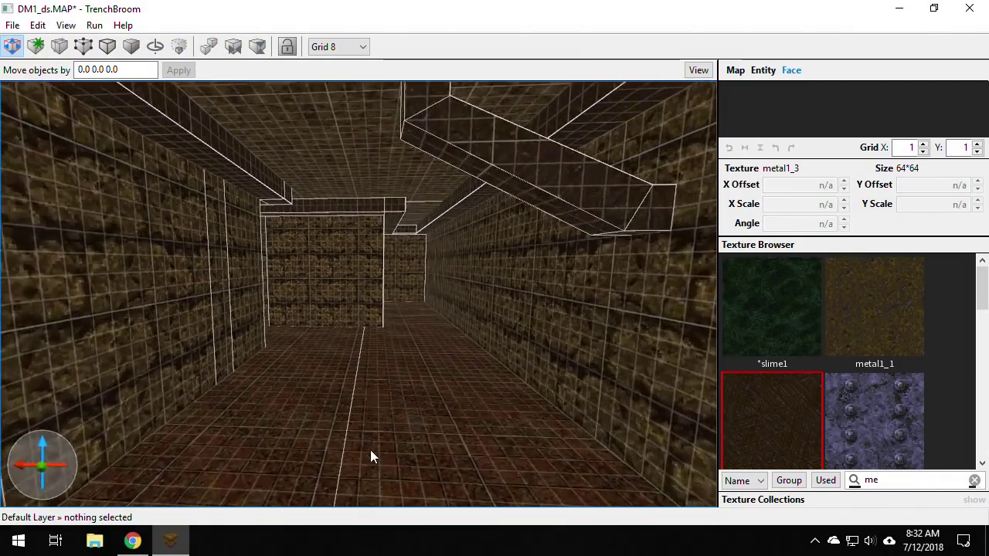
right_drag(370, 450, 371, 469)
drag(374, 412, 387, 429)
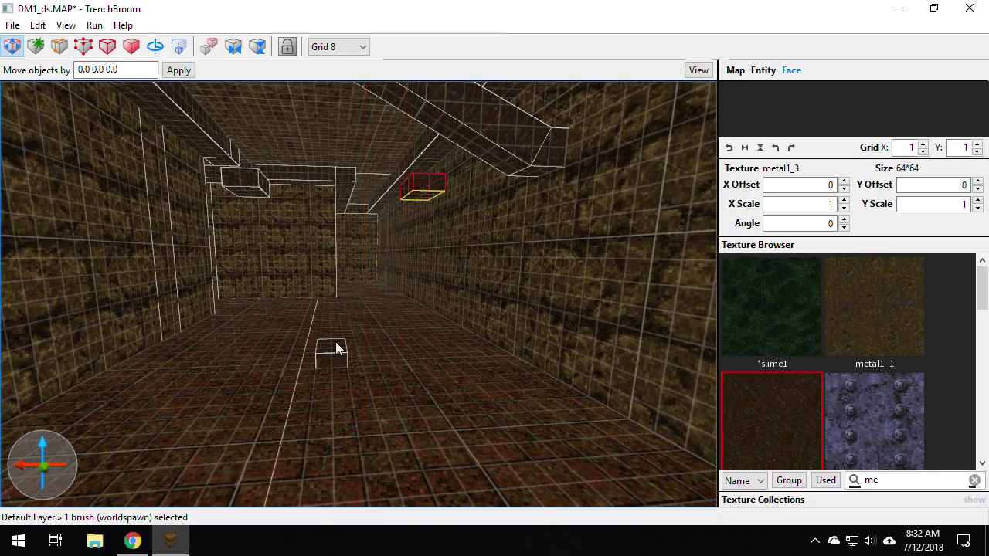
- Try a convex merge between the floor block's top face and the right-hand ceiling block's underside, and delete the merged brush
shift+click(335, 342)
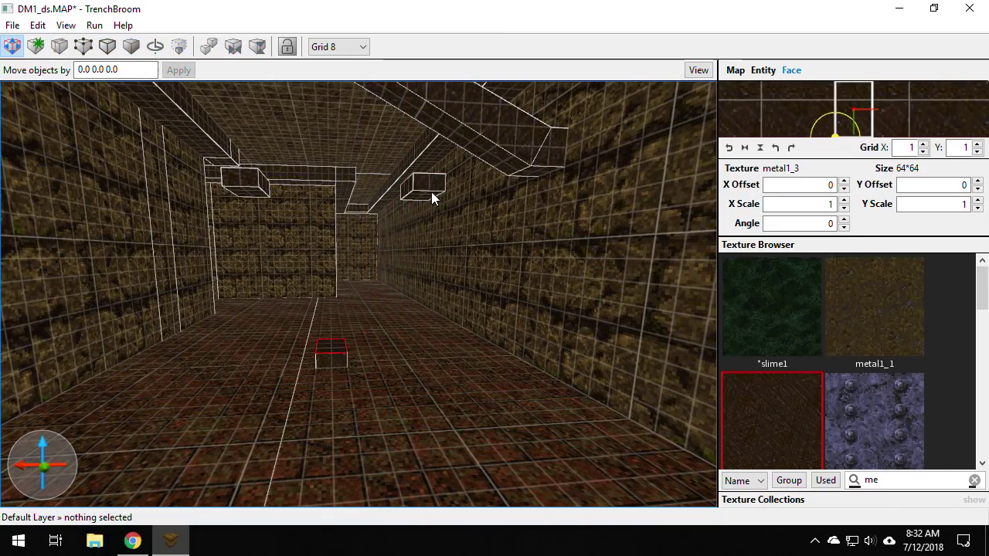
ctrl+shift+click(431, 192)
key(ctrl+j)
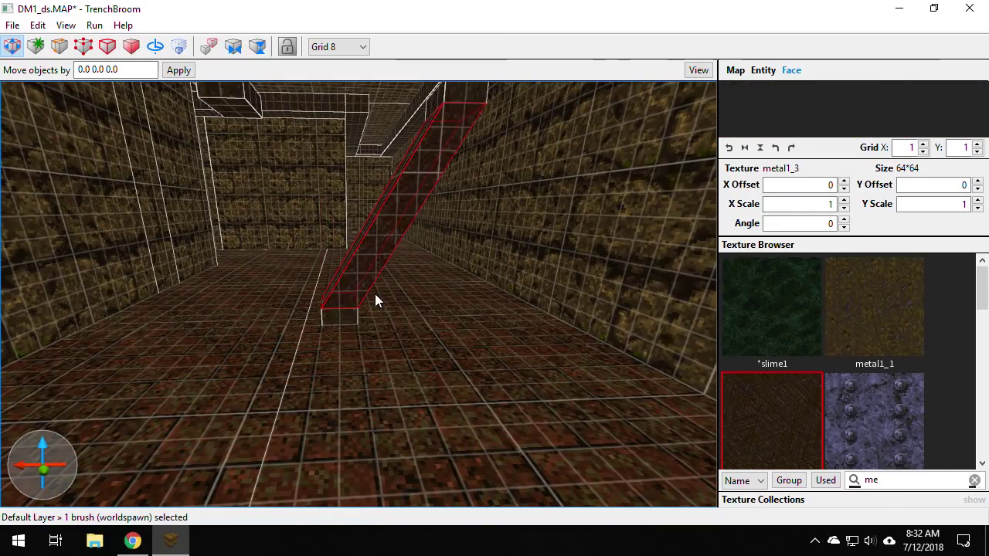
key(Delete)
- Convex merge the left-hand ceiling block's underside with the floor block's top face to form a diagonal brace
right_drag(375, 294, 354, 265)
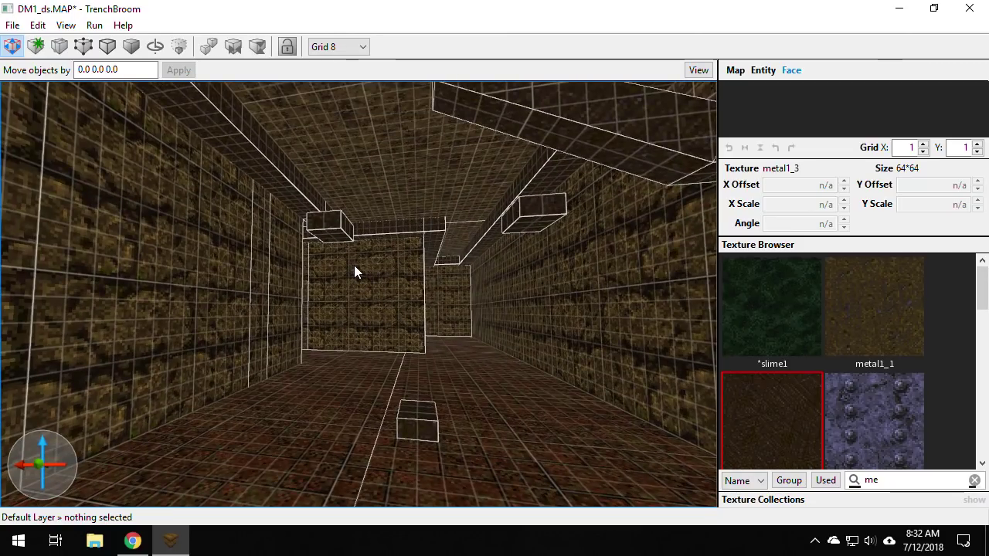
shift+click(341, 243)
ctrl+shift+click(421, 407)
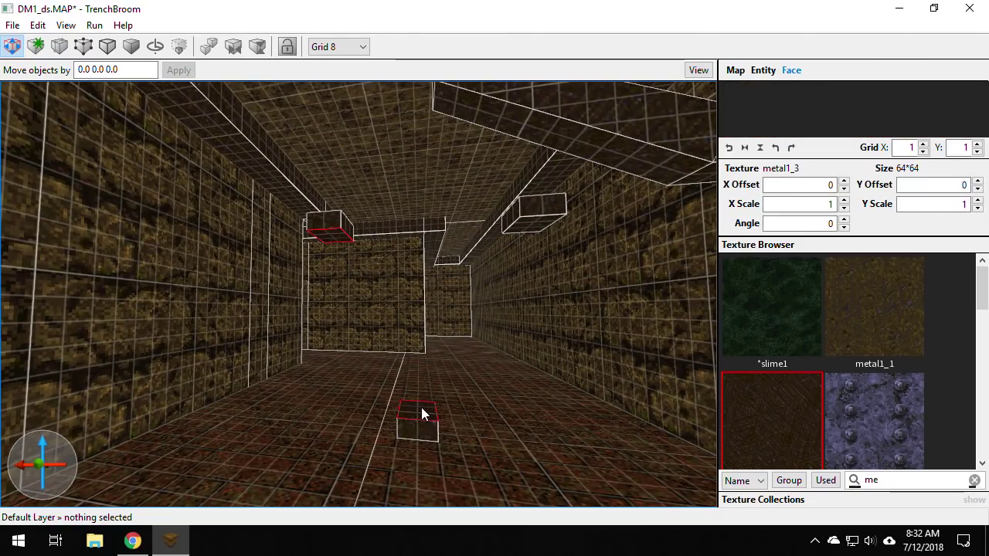
key(ctrl+j)
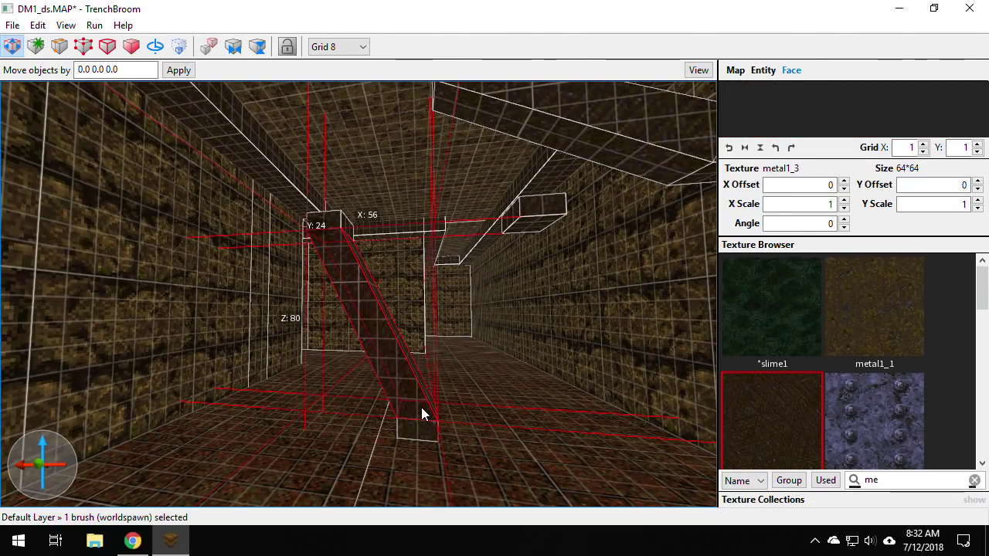
mouse_move(421, 407)
right_down()
mouse_move(384, 322)
mouse_move(381, 355)
right_up()
scroll(381, 355, up, 4)
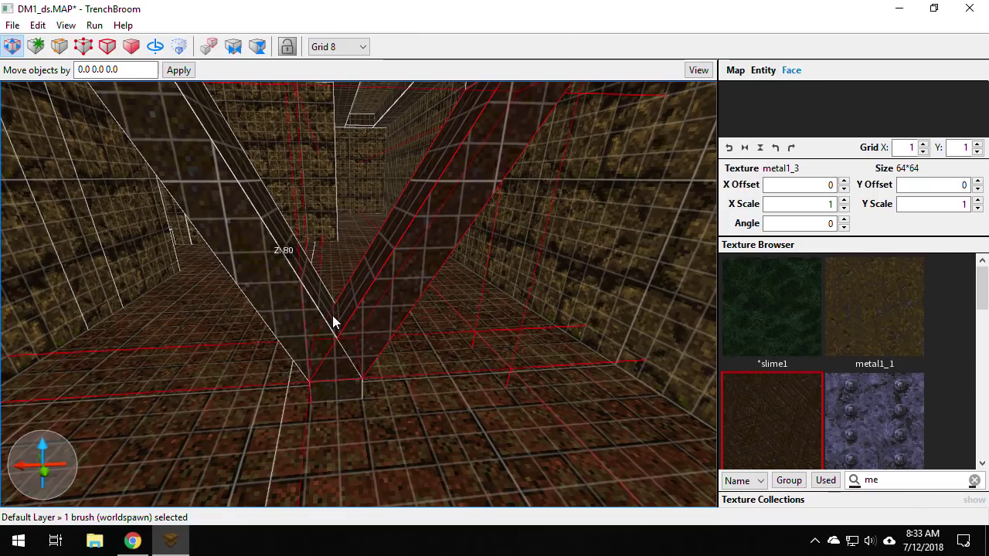
scroll(345, 339, down, 5)
right_drag(344, 339, 352, 336)
scroll(365, 340, up, 6)
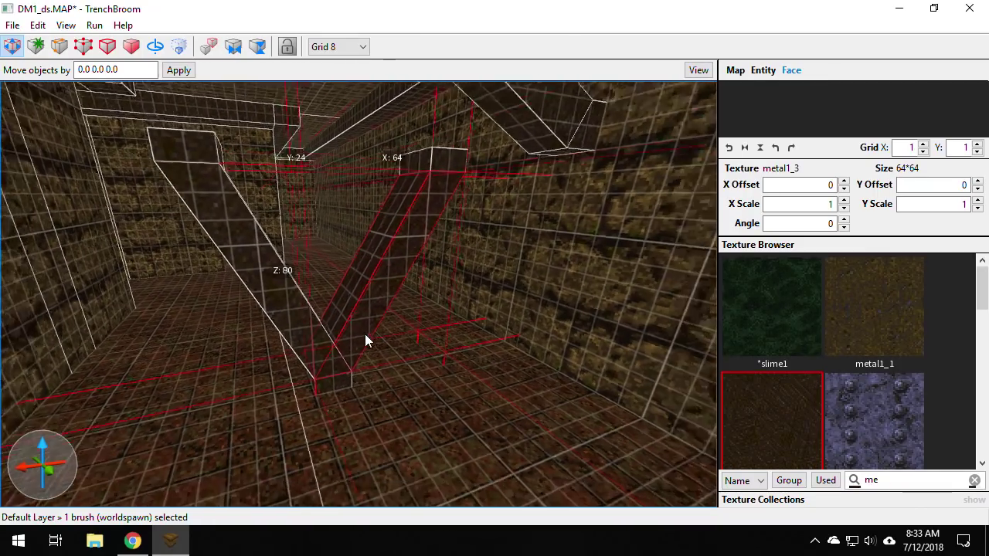
scroll(366, 342, down, 6)
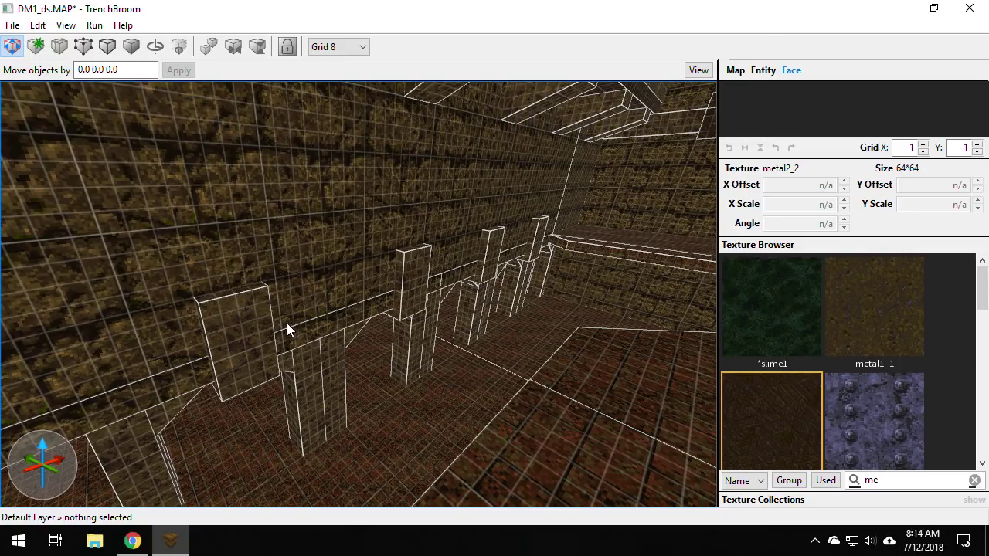
- Extrude new cap brushes upward from the tops of the four wall pillars and apply the metal1_3 texture to them
click(246, 313)
ctrl+click(417, 295)
ctrl+click(492, 256)
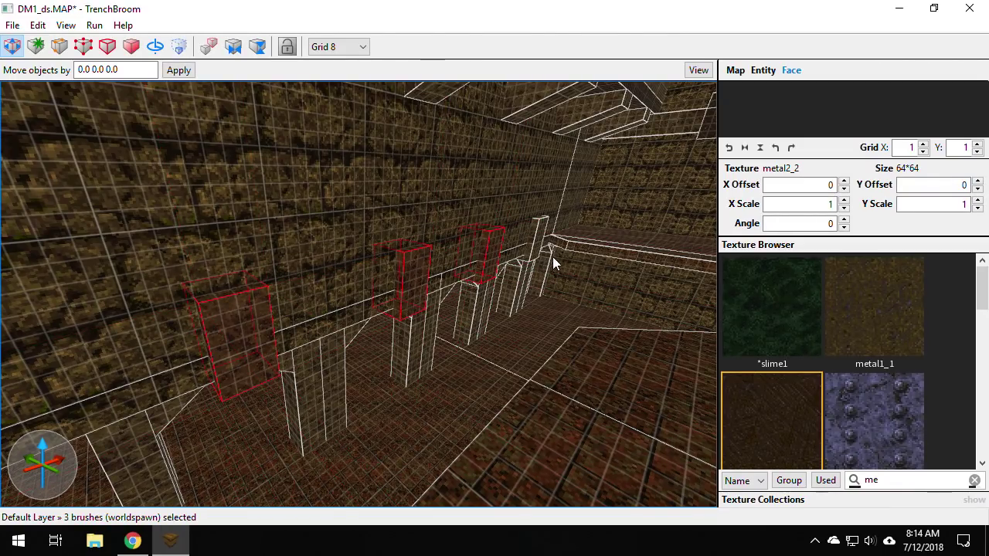
ctrl+click(542, 239)
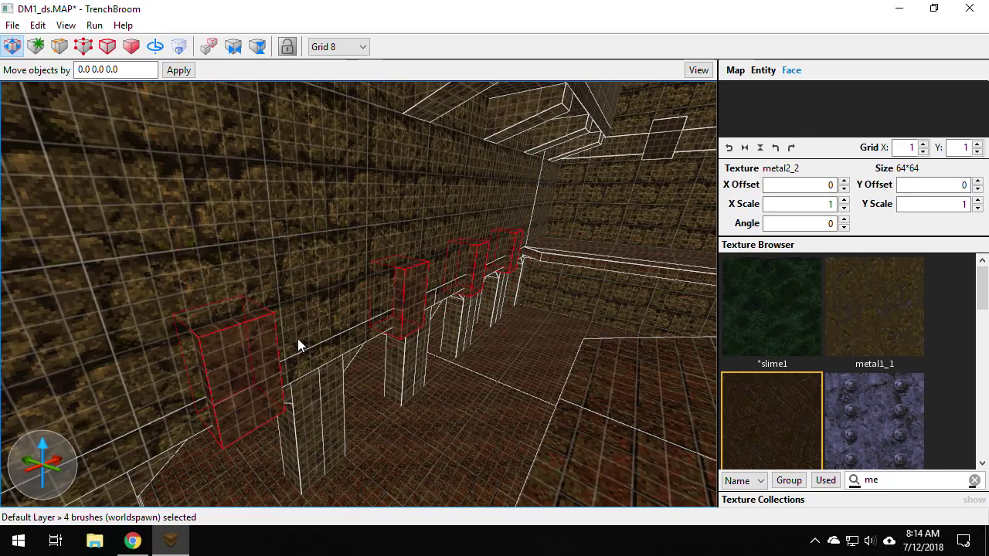
right_drag(297, 338, 282, 356)
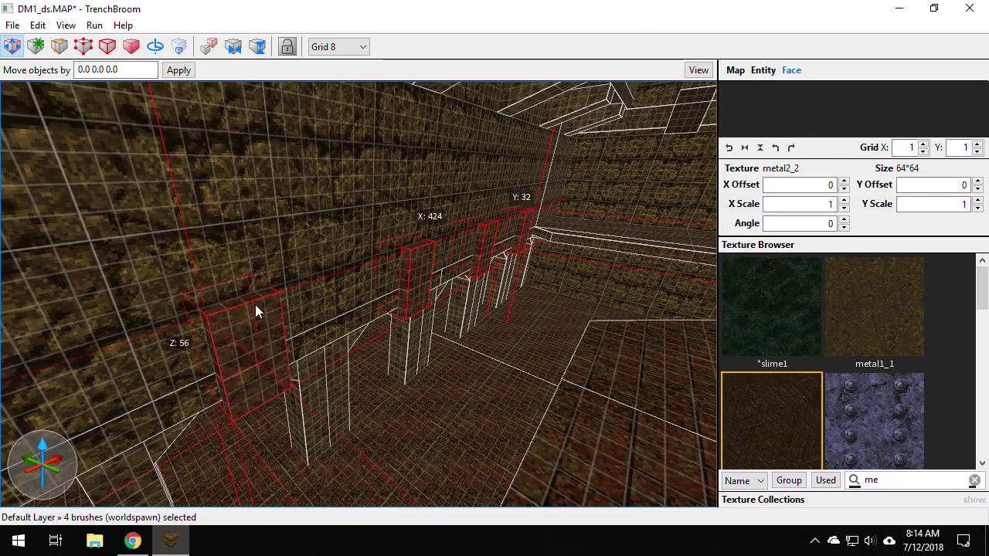
key(shift+ctrl)
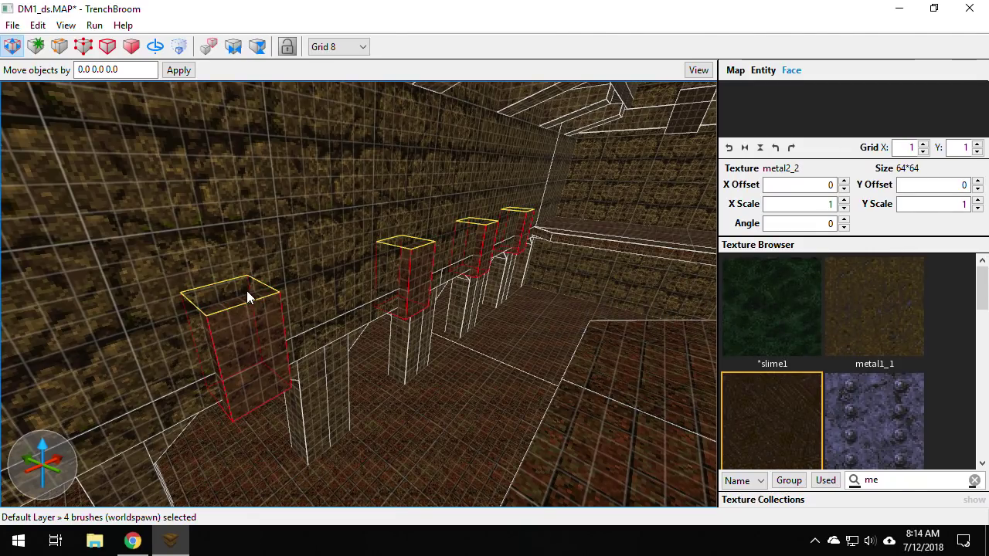
mouse_move(246, 291)
mouse_down()
mouse_move(240, 262)
mouse_move(243, 270)
mouse_up()
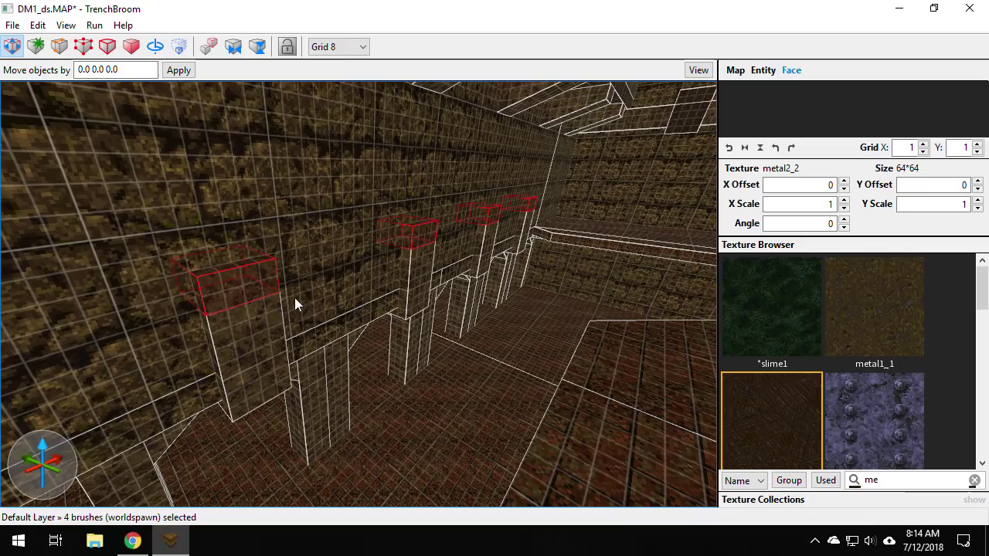
click(772, 426)
- Deselect the pillar caps and extrude a new brush from the side face of the support block beneath the ceiling
mouse_move(596, 372)
right_down()
mouse_move(569, 382)
mouse_move(523, 377)
mouse_move(514, 391)
mouse_move(564, 384)
right_up()
key(Escape)
key(a)
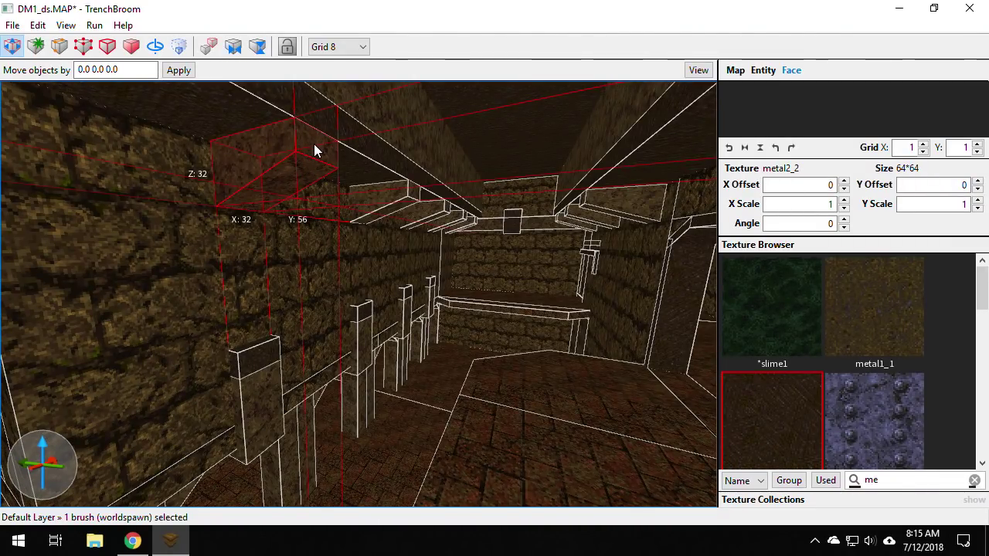
mouse_move(314, 144)
ctrl+shift+mouse_down()
mouse_move(355, 127)
mouse_move(333, 136)
ctrl+shift+mouse_up()
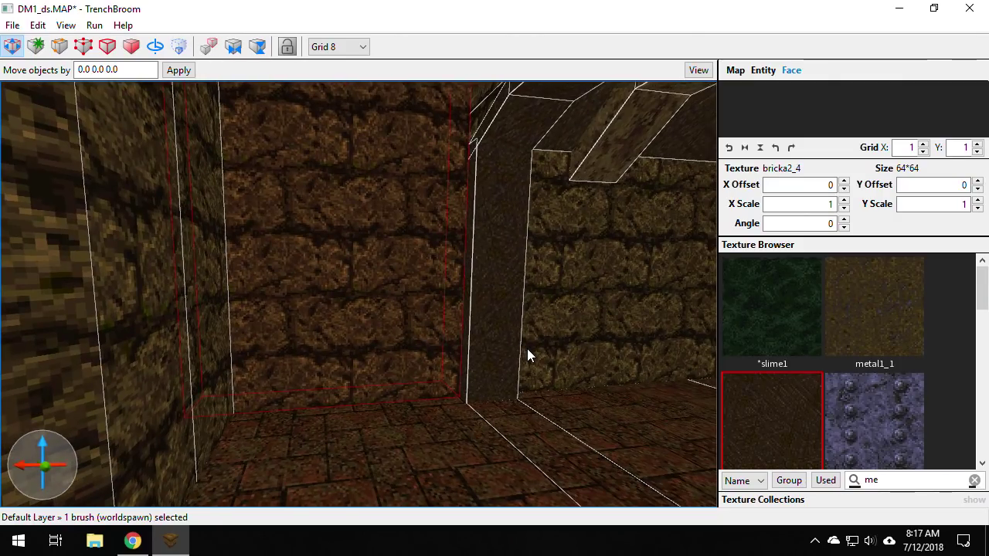
- Select the two wall brushes on either side of the metal column and raise their bottom faces above the floor
right_drag(528, 349, 531, 353)
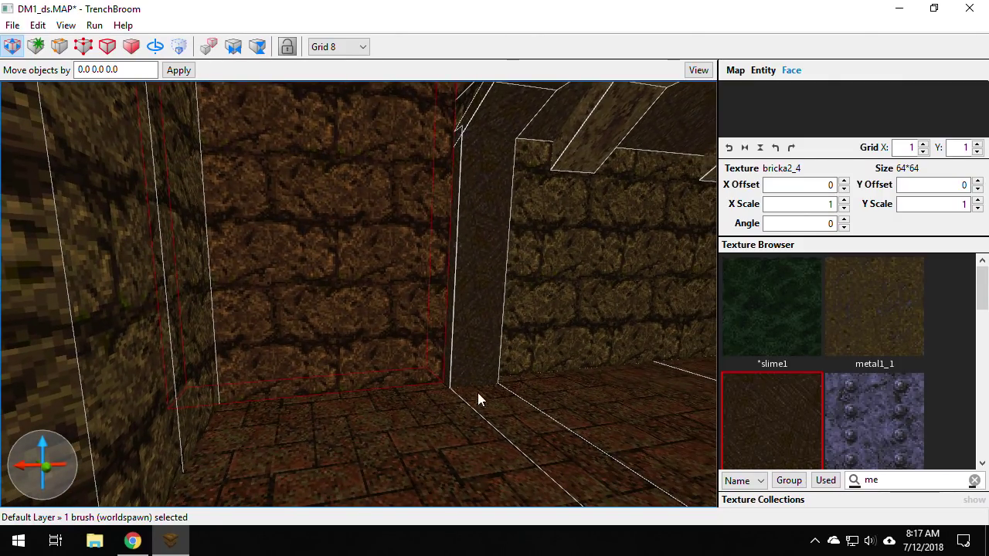
click(576, 357)
click(328, 361)
click(518, 353)
ctrl+click(379, 353)
shift+drag(413, 405, 419, 385)
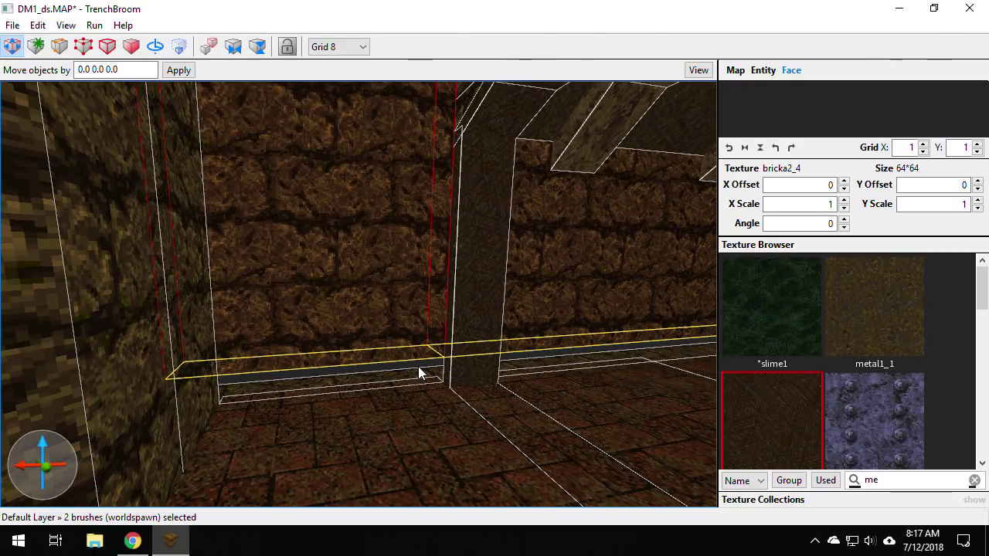
- Extrude baseboard brushes from the two walls' bottom faces down to the floor and apply the metal1_3 texture to them
shift+drag(418, 368, 426, 399)
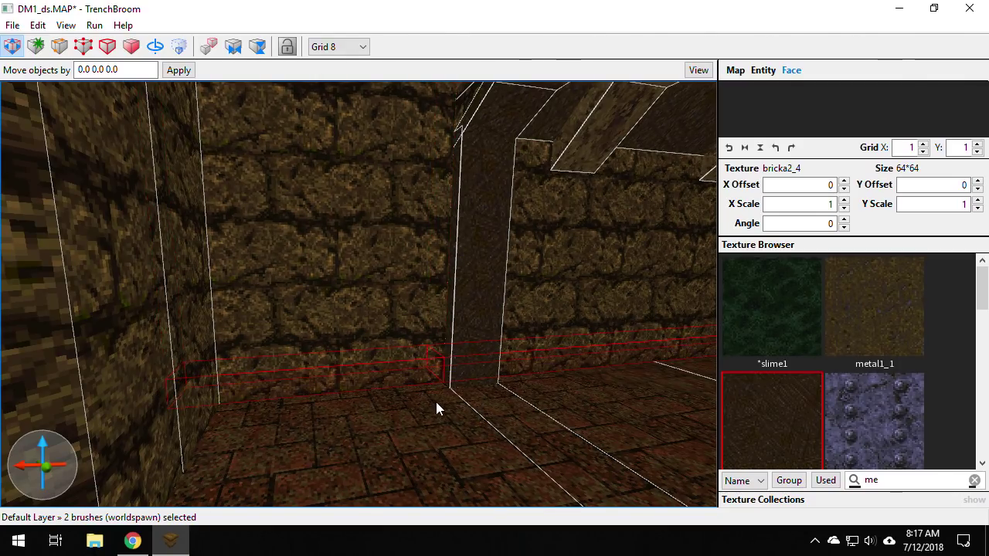
click(783, 412)
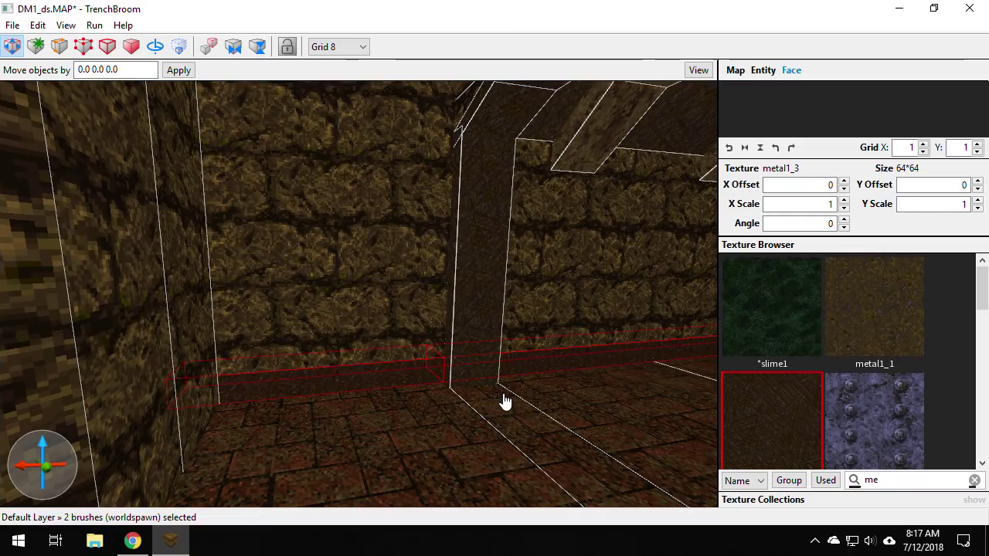
mouse_move(503, 401)
right_down()
mouse_move(557, 393)
mouse_move(484, 408)
mouse_move(413, 397)
mouse_move(461, 420)
mouse_move(464, 411)
right_up()
key(Escape)
key(w)
key(a)
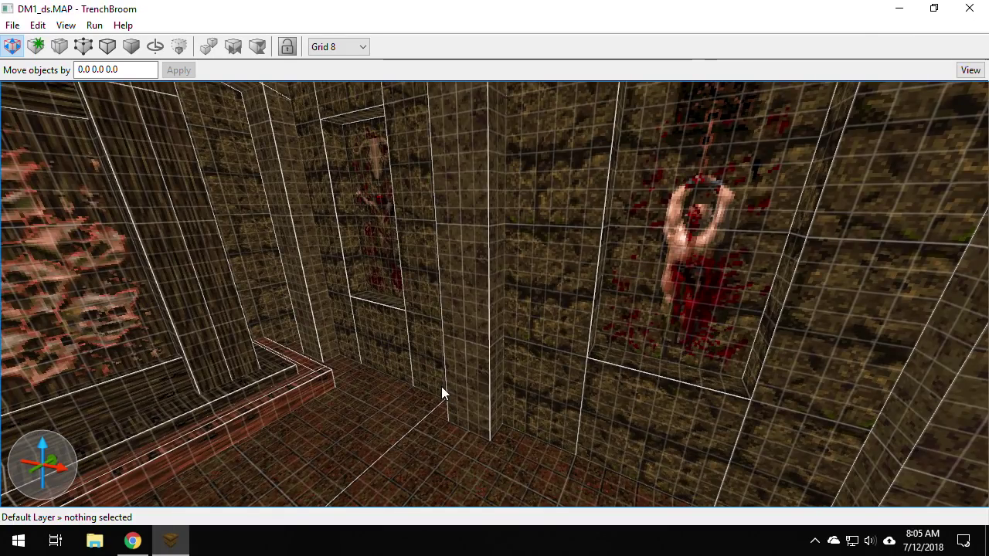
mouse_move(480, 398)
right_down()
mouse_move(479, 378)
mouse_move(482, 410)
right_up()
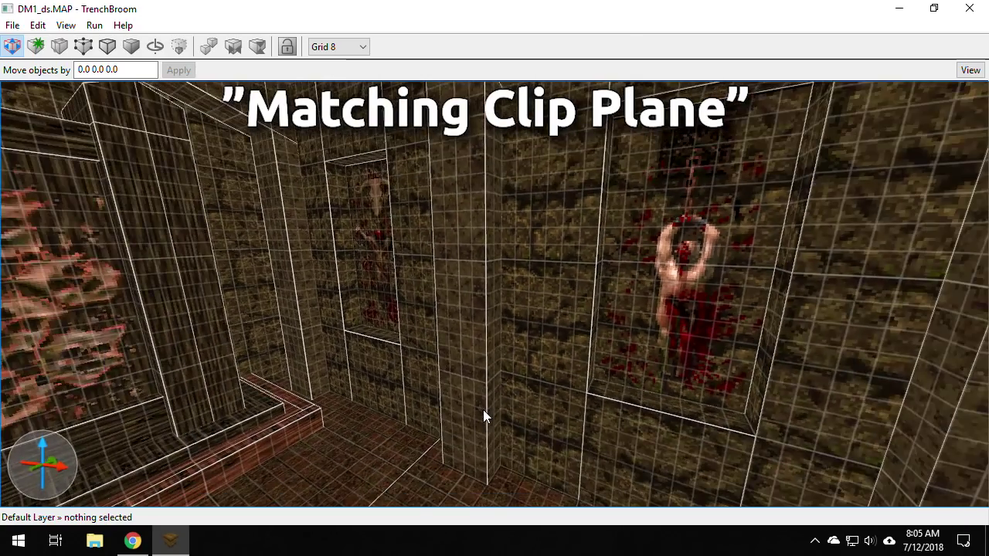
click(470, 341)
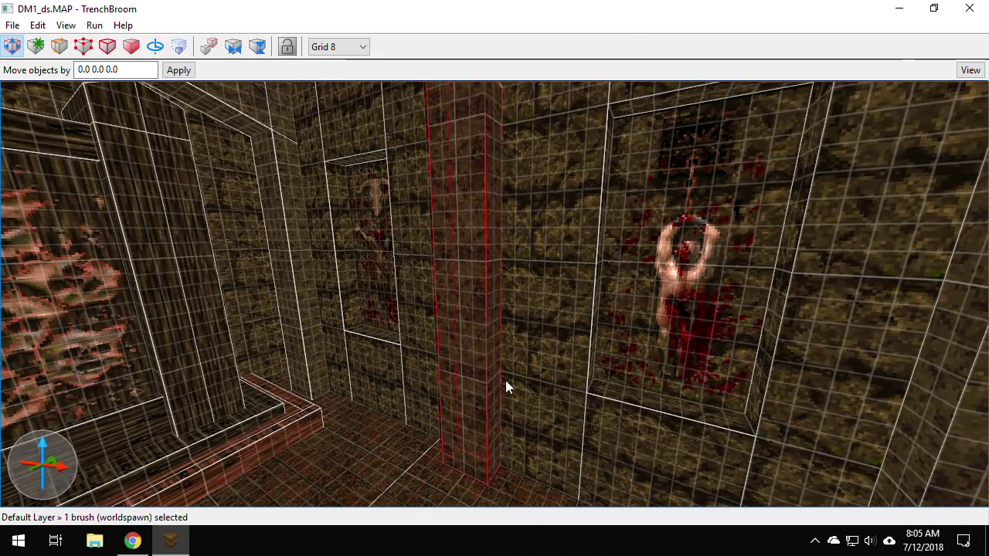
scroll(503, 387, up, 3)
scroll(501, 388, up, 5)
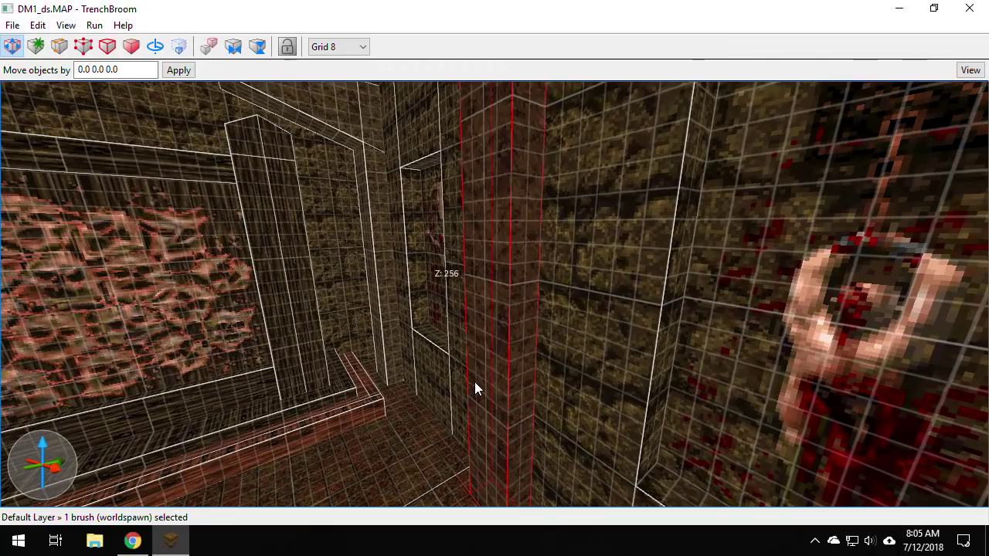
key(c)
click(537, 266)
click(525, 283)
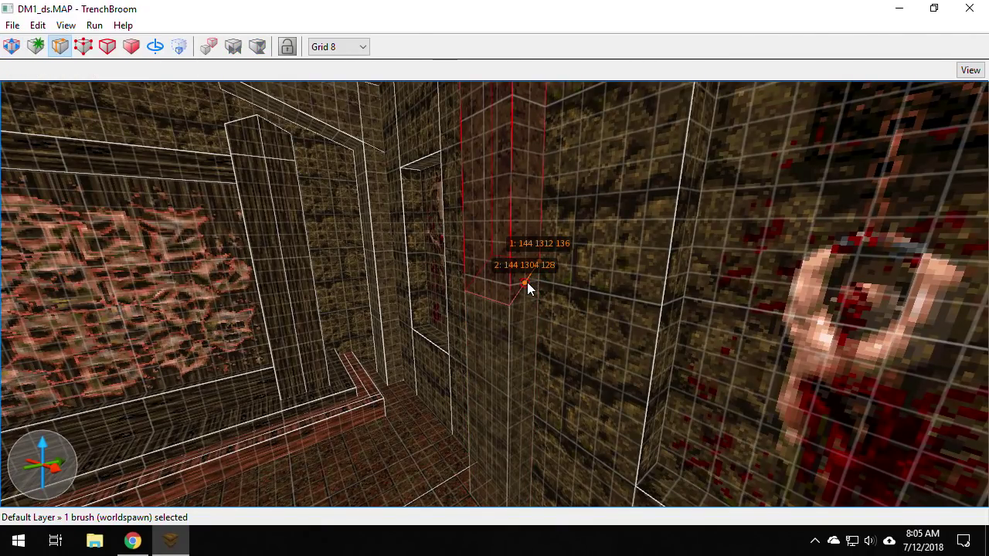
key(ctrl+Return)
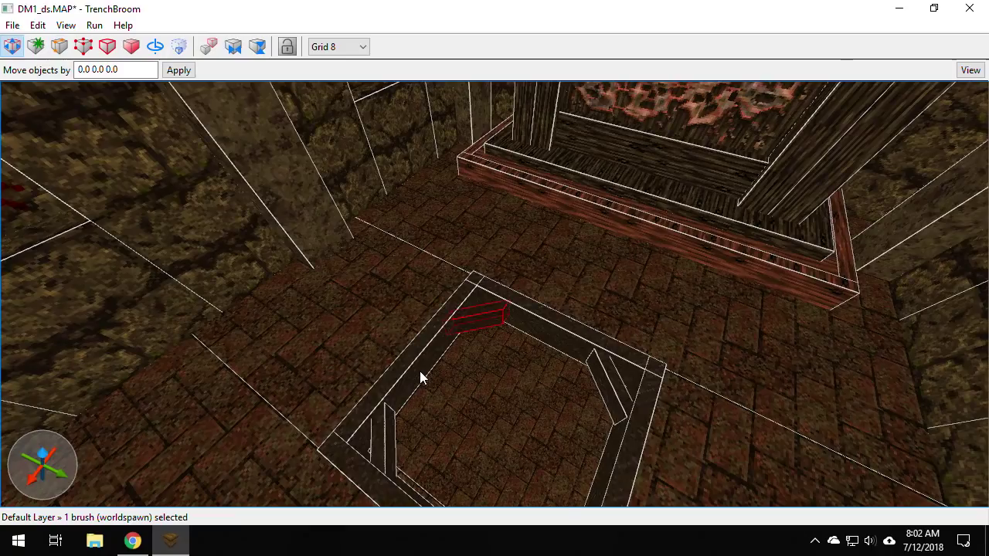
- Extend the end face of the selected diagonal corner brace through and beyond the adjoining floor frame beam
mouse_move(438, 367)
alt+right_down()
mouse_move(460, 378)
mouse_move(447, 371)
alt+right_up()
scroll(455, 375, up, 4)
scroll(448, 372, down, 3)
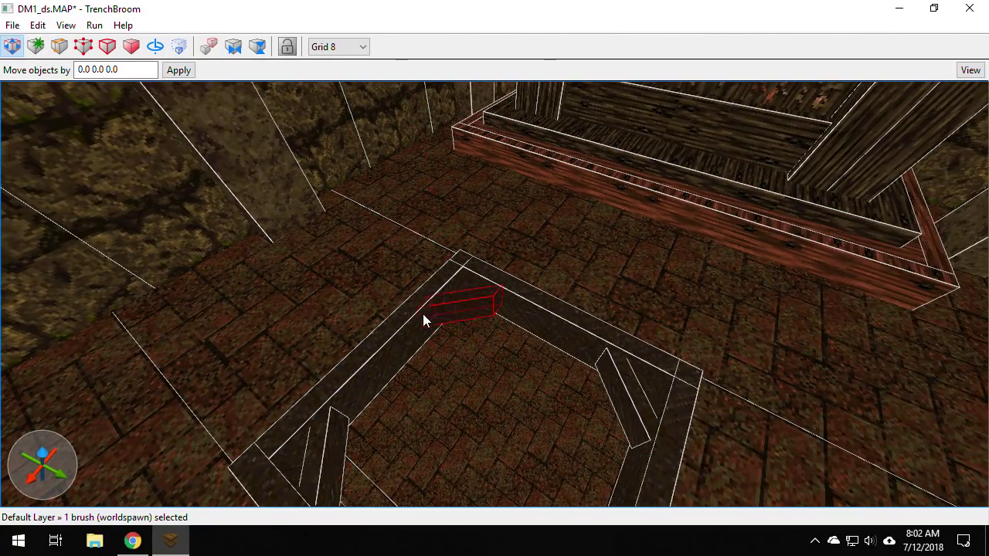
mouse_move(502, 332)
right_down()
mouse_move(494, 311)
mouse_move(587, 342)
mouse_move(536, 357)
mouse_move(479, 297)
right_up()
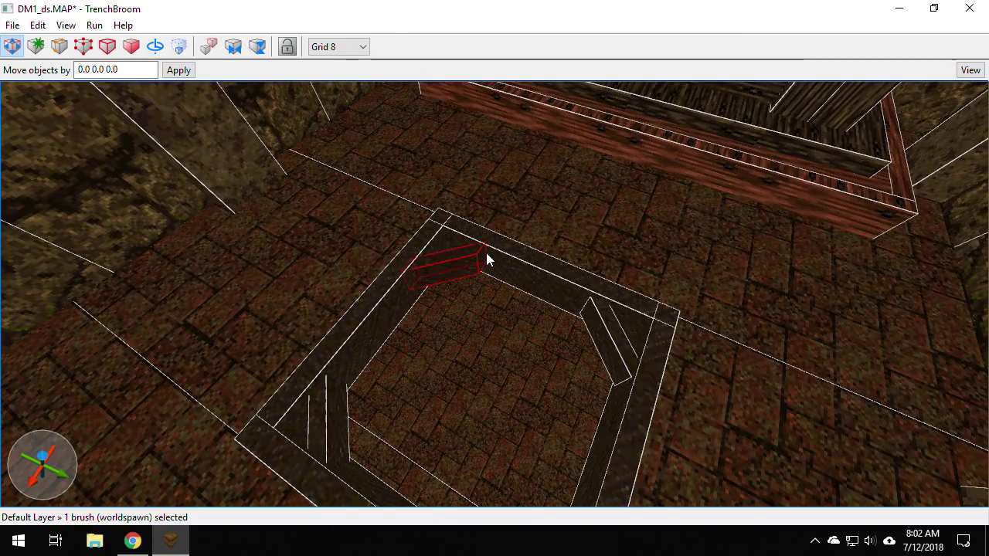
shift+drag(507, 257, 552, 256)
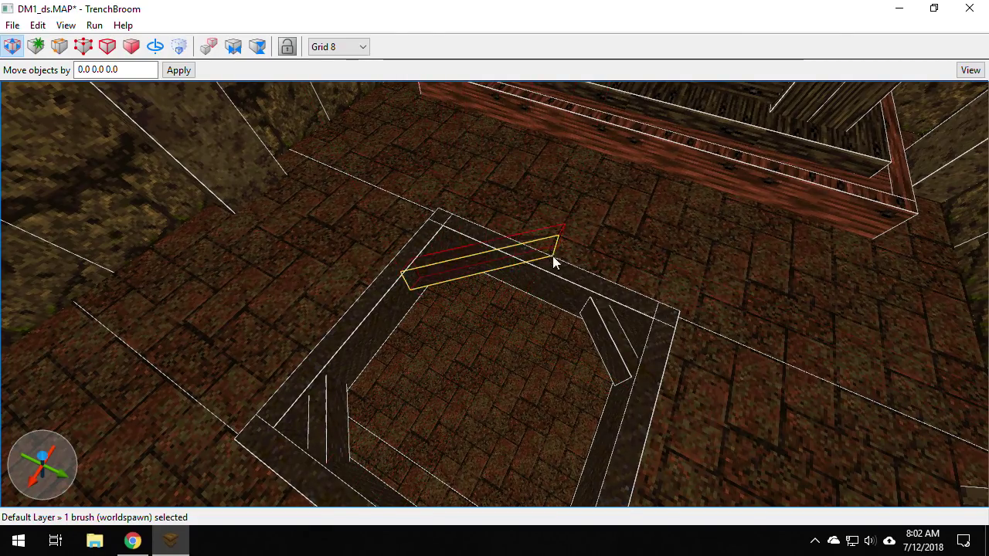
- Clip the brace with a plane matched to the frame beam's inner face, keeping only the part inside the frame
right_drag(519, 285, 542, 299)
key(c)
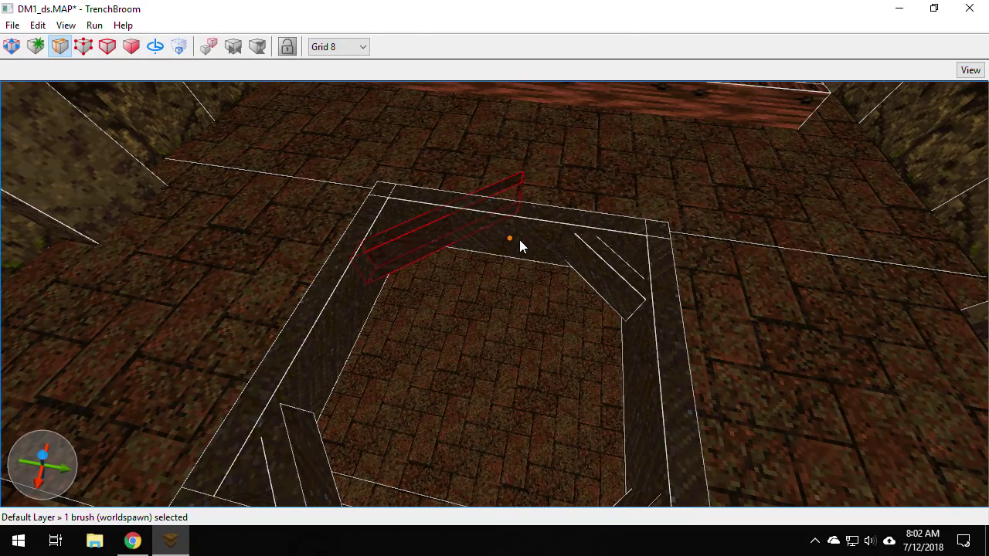
click(519, 240)
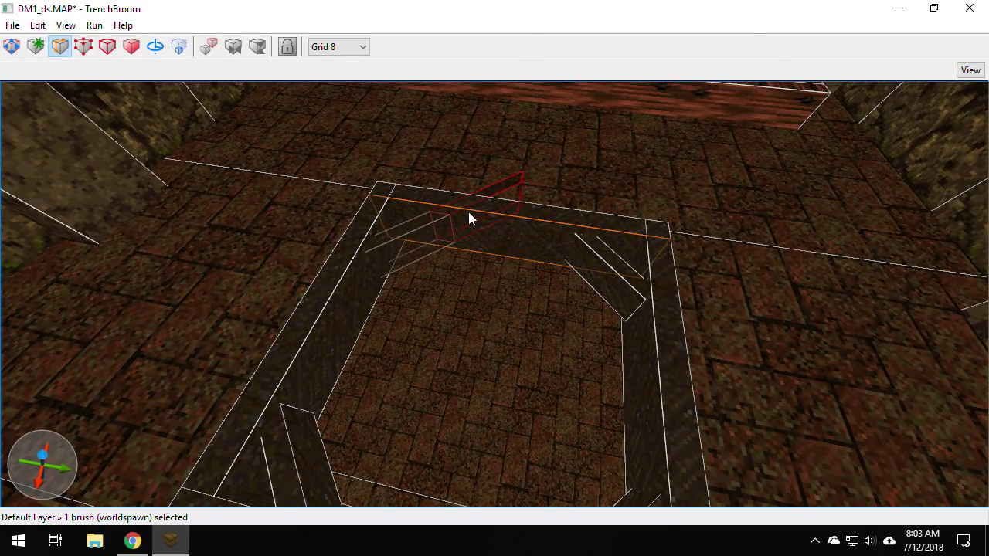
key(Tab)
key(Tab)
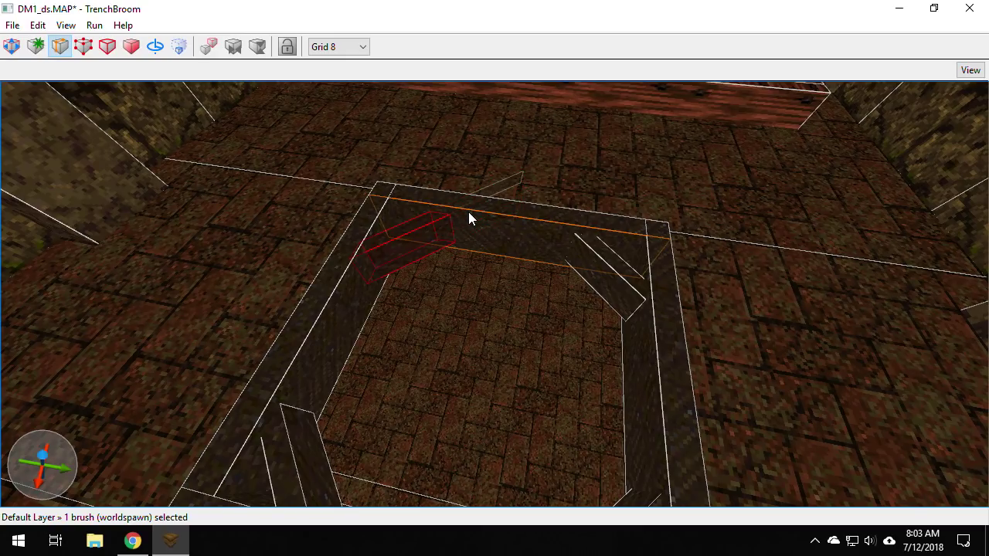
key(Return)
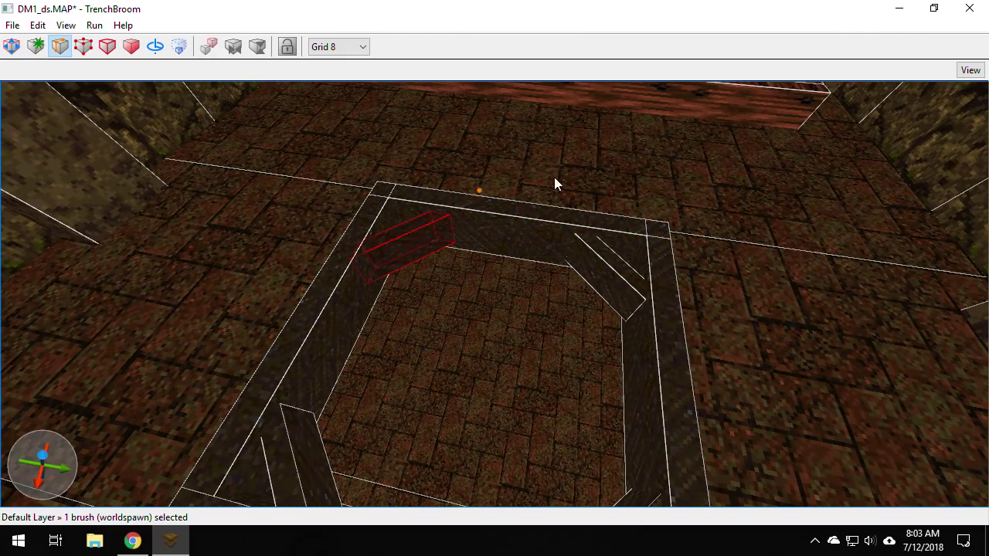
- Clip the brace's opposite end with a plane matched to the inner face of the other adjoining frame beam
alt+right_drag(578, 210, 508, 227)
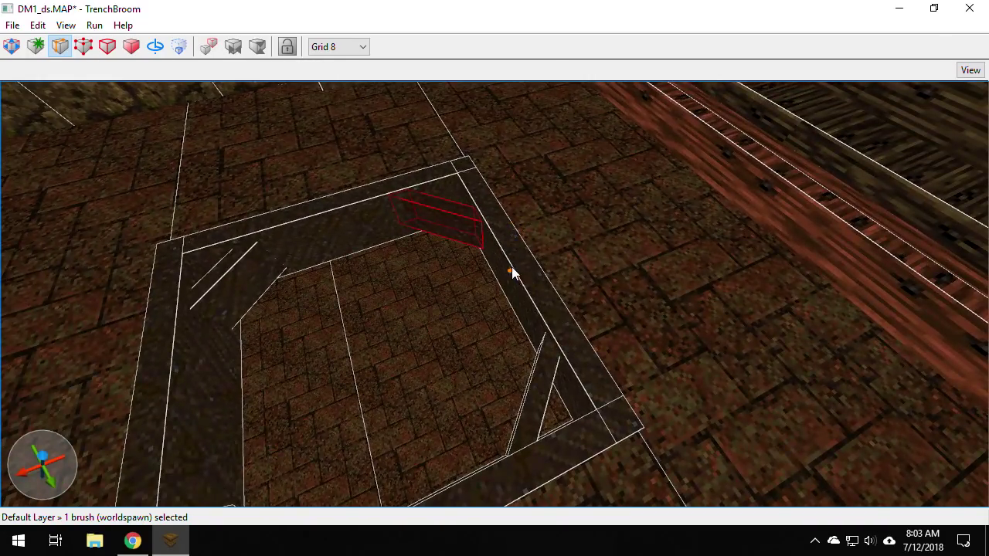
mouse_move(512, 273)
alt+right_down()
mouse_move(466, 265)
mouse_move(461, 198)
mouse_move(496, 307)
mouse_move(551, 386)
mouse_move(537, 373)
mouse_move(552, 349)
mouse_move(552, 284)
alt+right_up()
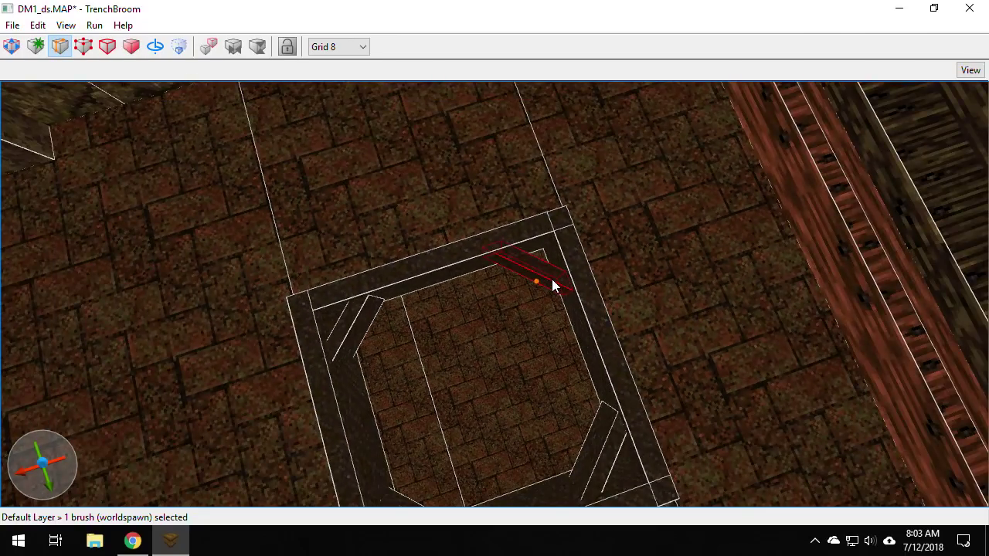
click(446, 275)
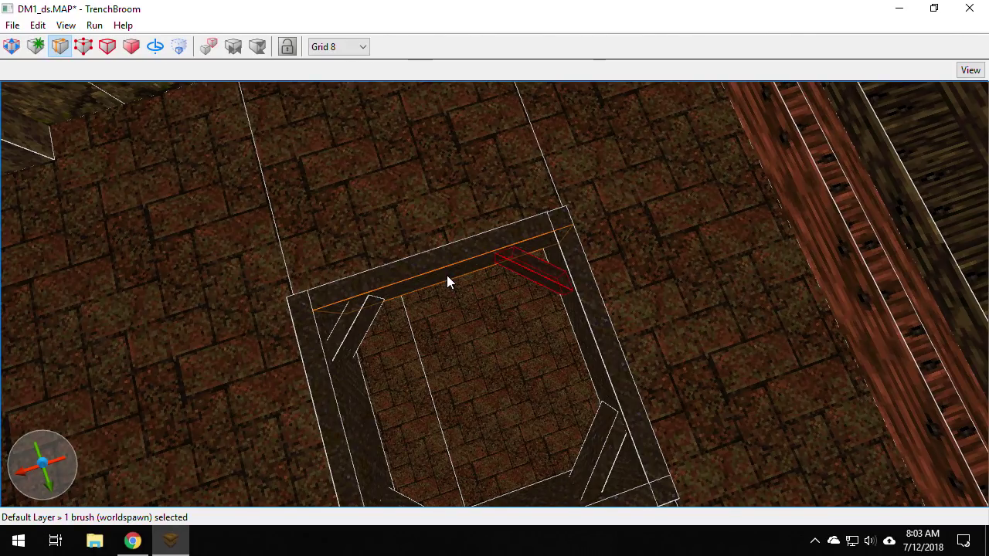
key(Escape)
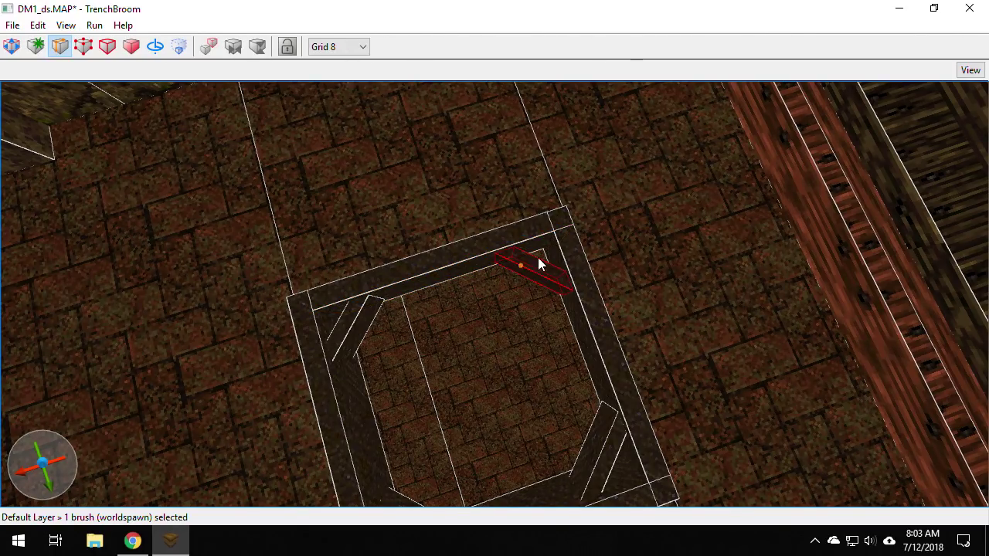
- Display the clipped brace's vertices to examine how its ends meet the frame, and deselect the brush
mouse_move(545, 275)
right_down()
mouse_move(624, 292)
mouse_move(621, 273)
right_up()
key(v)
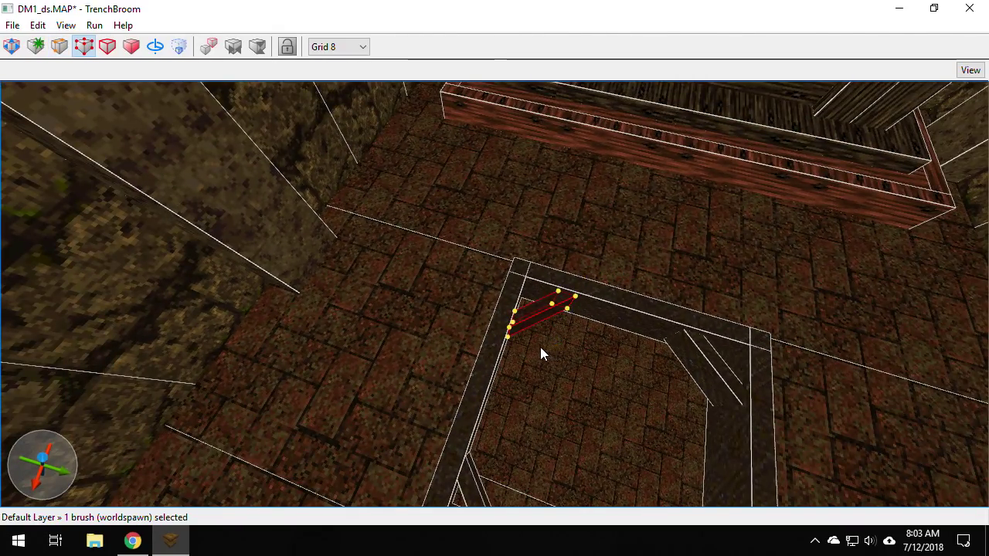
key(Escape)
key(Escape)
- Select the long frame beam beside the brace and clip its corner end with a plane matched to the adjoining beam's inner face
click(505, 319)
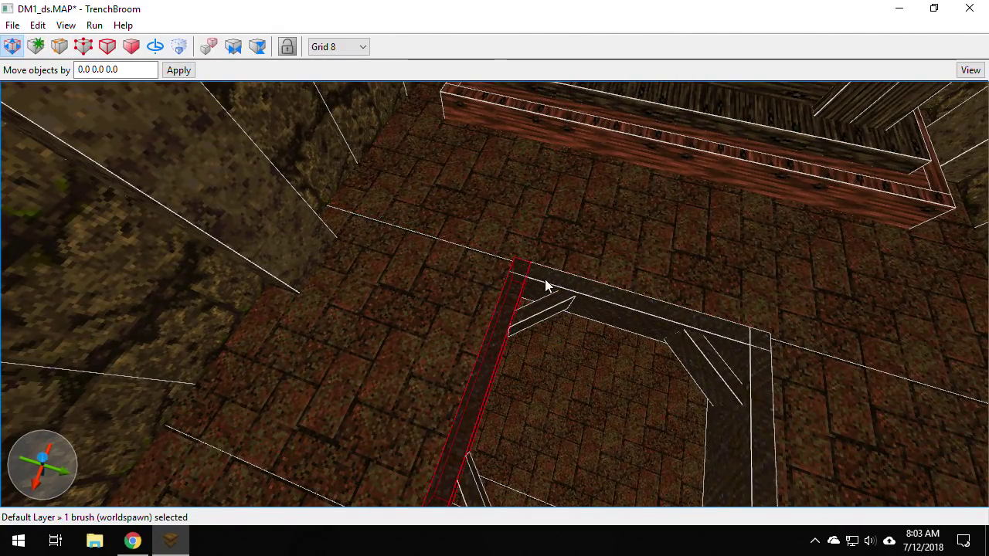
key(v)
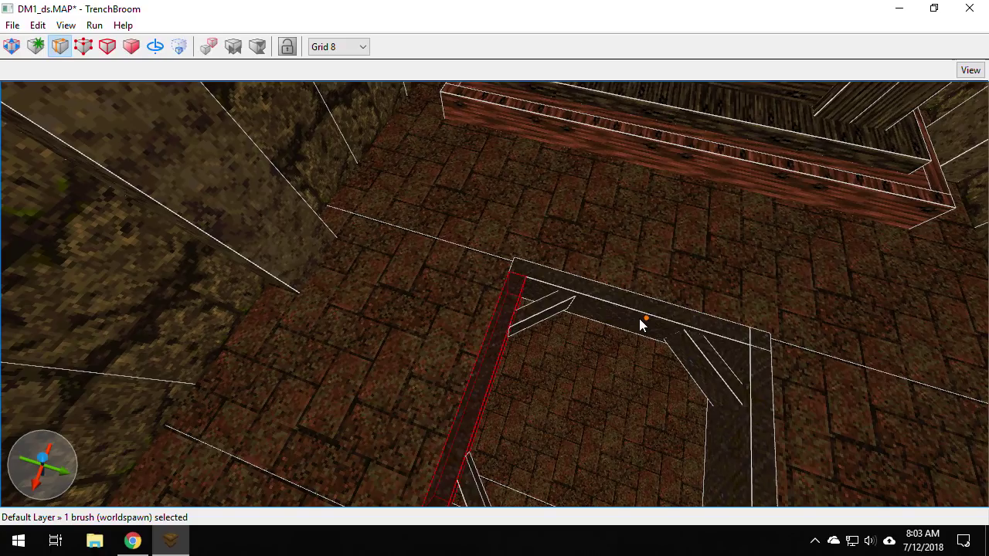
mouse_move(675, 366)
right_down()
mouse_move(720, 373)
mouse_move(733, 399)
mouse_move(723, 415)
right_up()
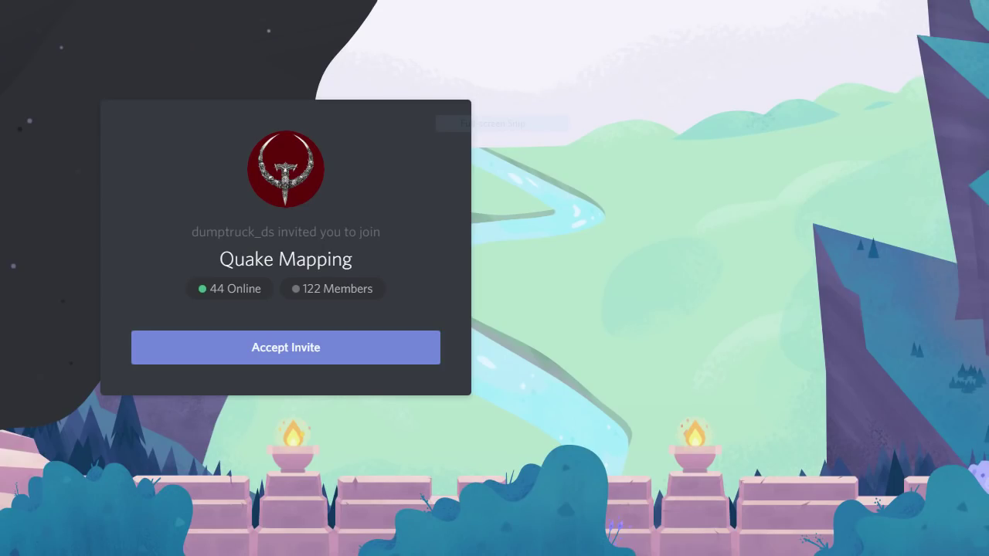